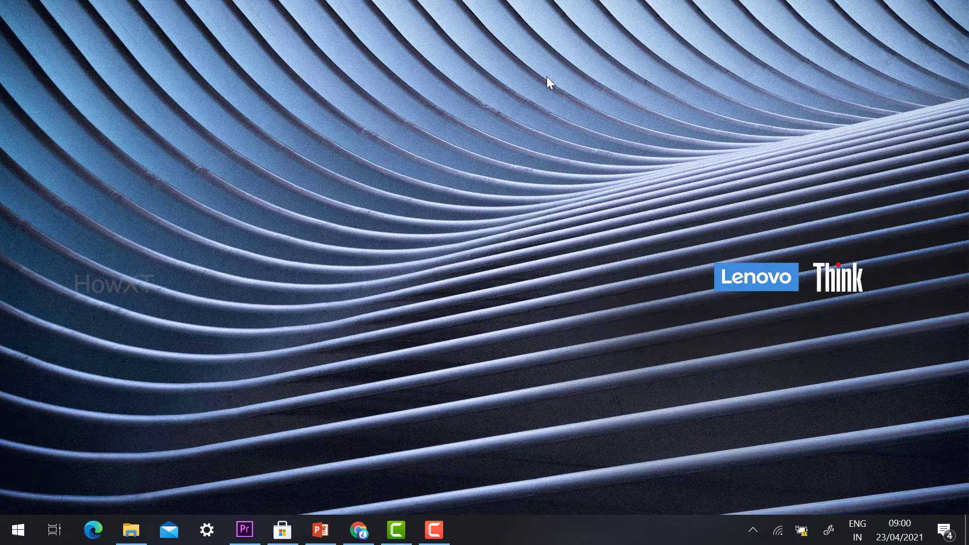
Open File Explorer on the Downloads folder containing the 001-HIDE-AND-SEEK children's book PDF
key(super+e)
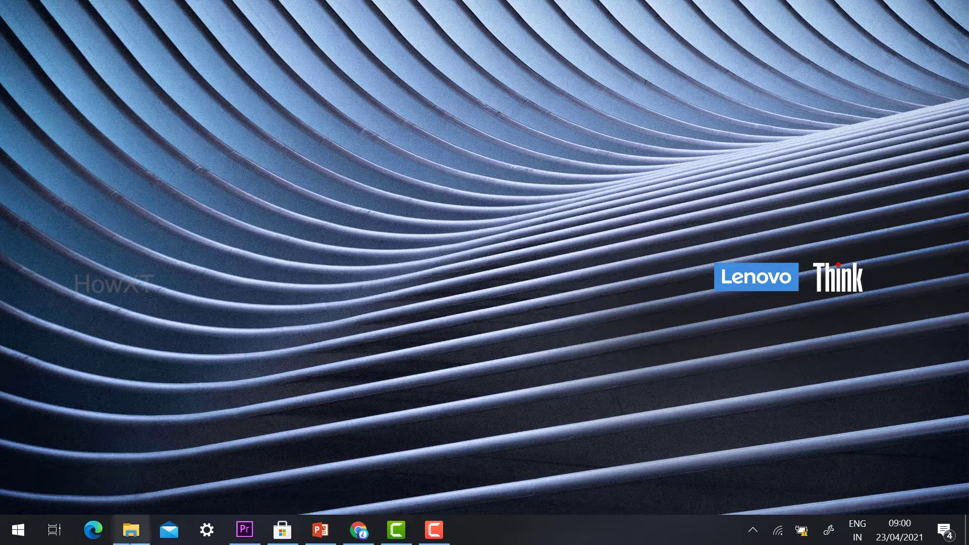
Open the 001-HIDE-AND-SEEK PDF in Edge and read from the cover into the story pages
double_click(235, 175)
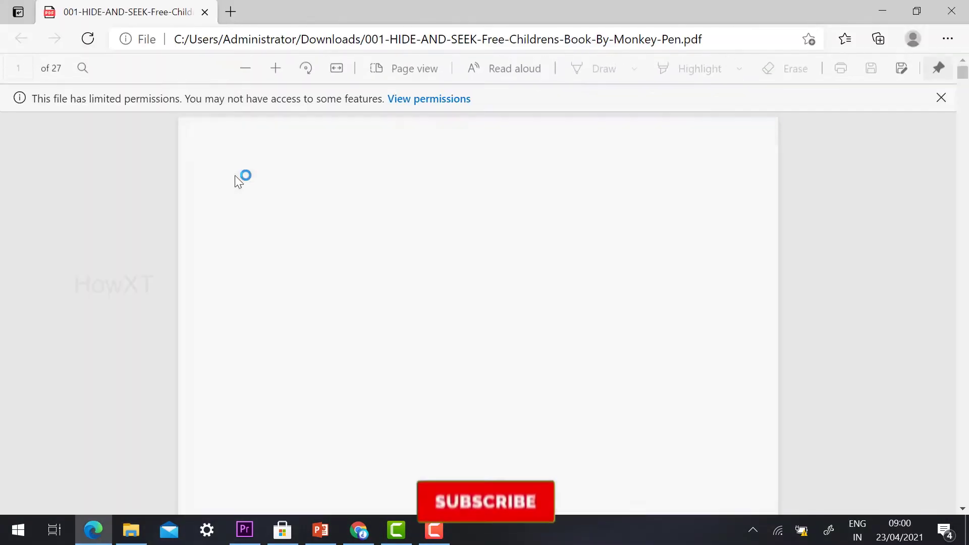
scroll(235, 175, down, 5)
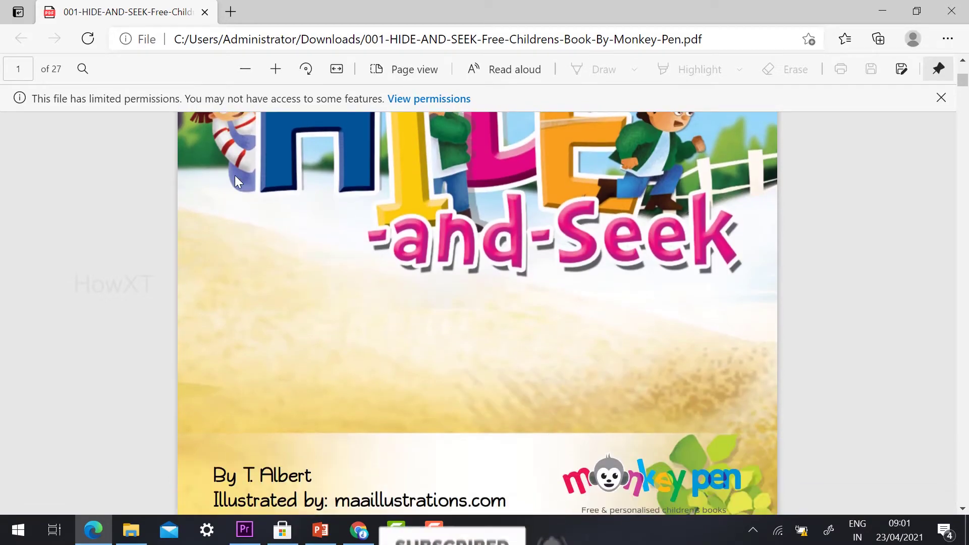
scroll(235, 175, down, 10)
scroll(235, 177, down, 10)
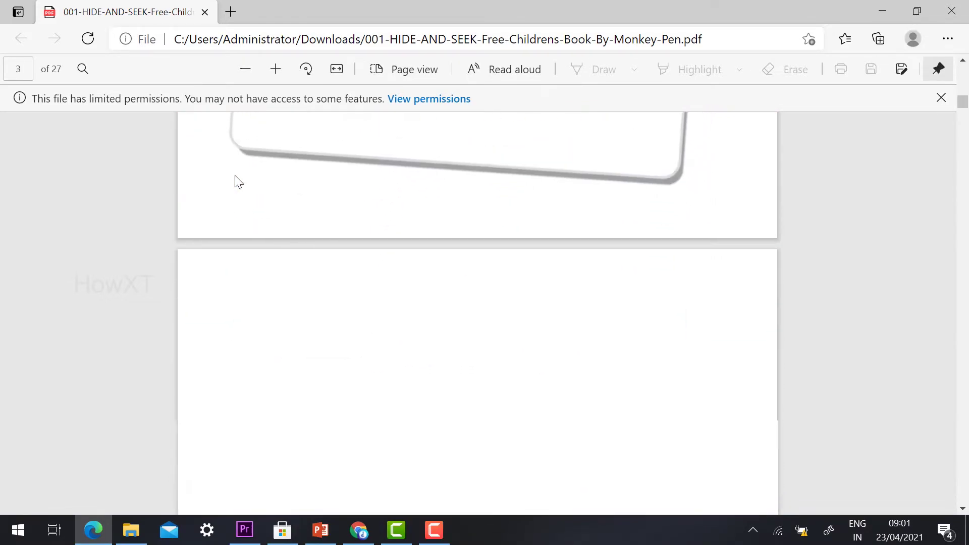
scroll(238, 182, down, 10)
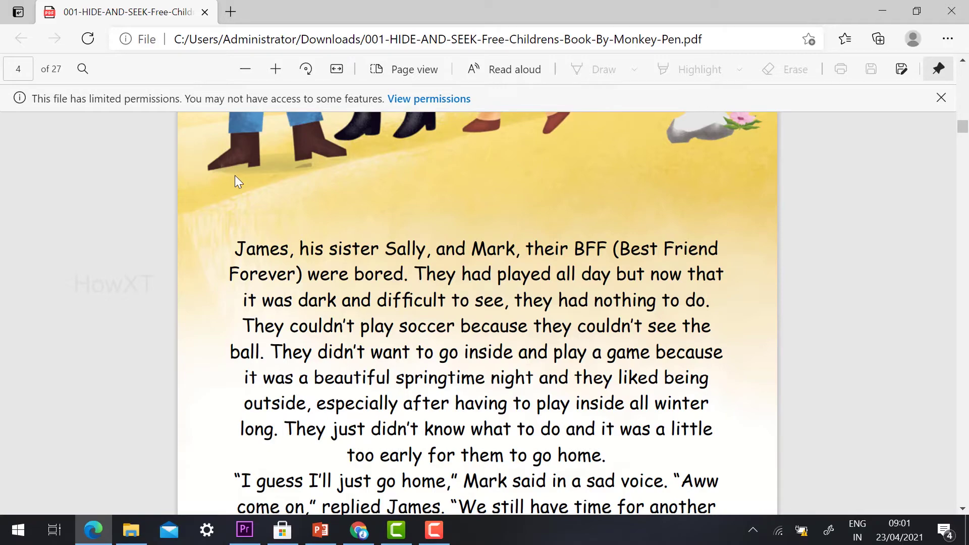
scroll(235, 174, down, 15)
scroll(234, 176, down, 3)
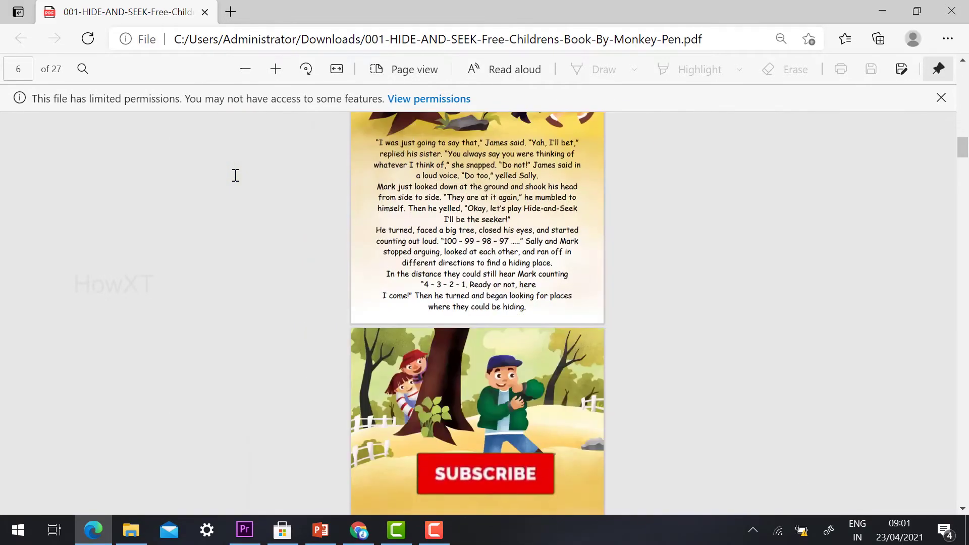
scroll(234, 174, up, 4)
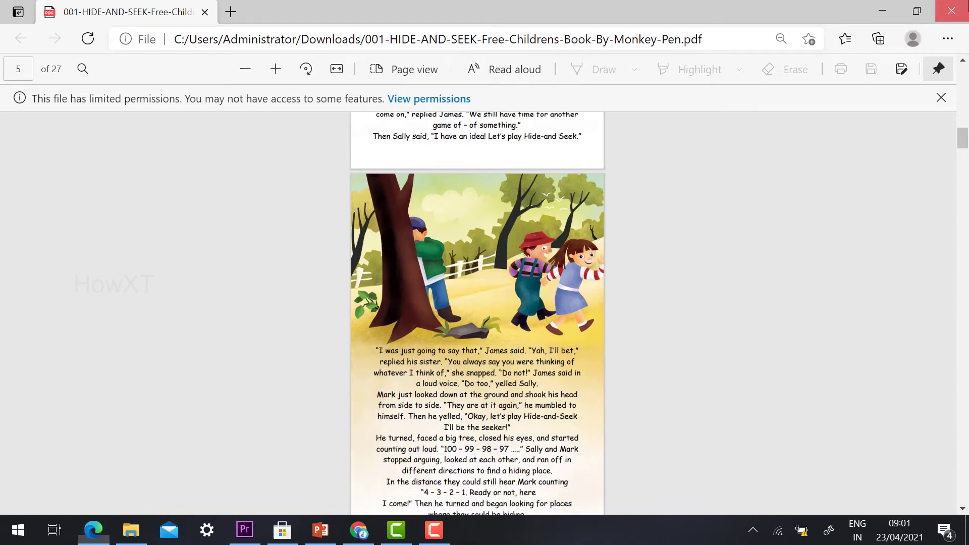
Close Edge and load audio.online-convert.com/convert/pdf-to-mp3 in Chrome
click(951, 12)
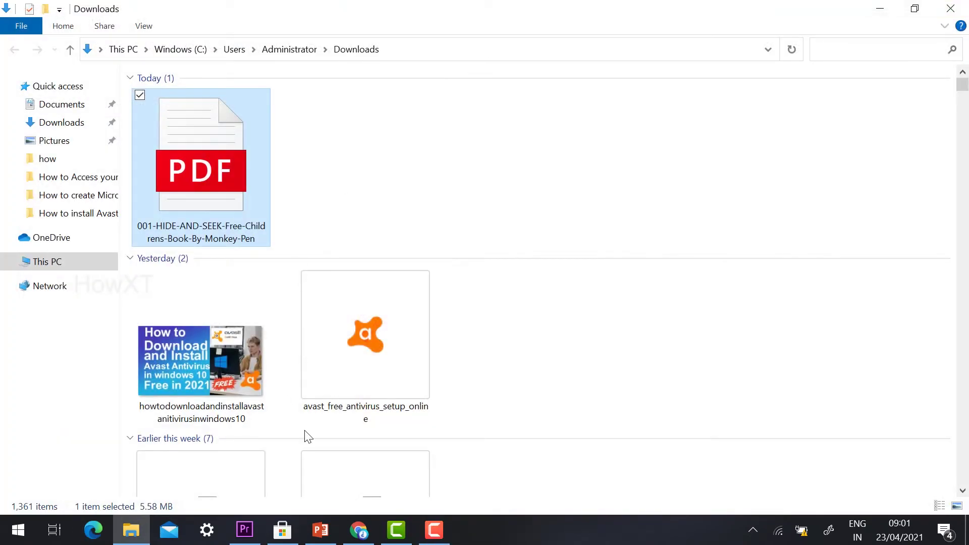
click(358, 530)
click(288, 36)
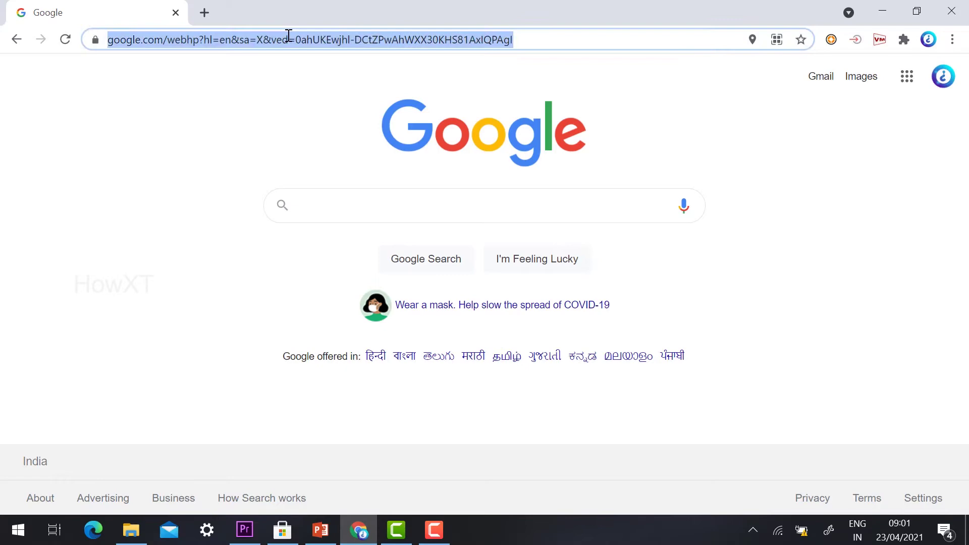
text(https://audio.online-convert.com/convert/pdf-to-mp3)
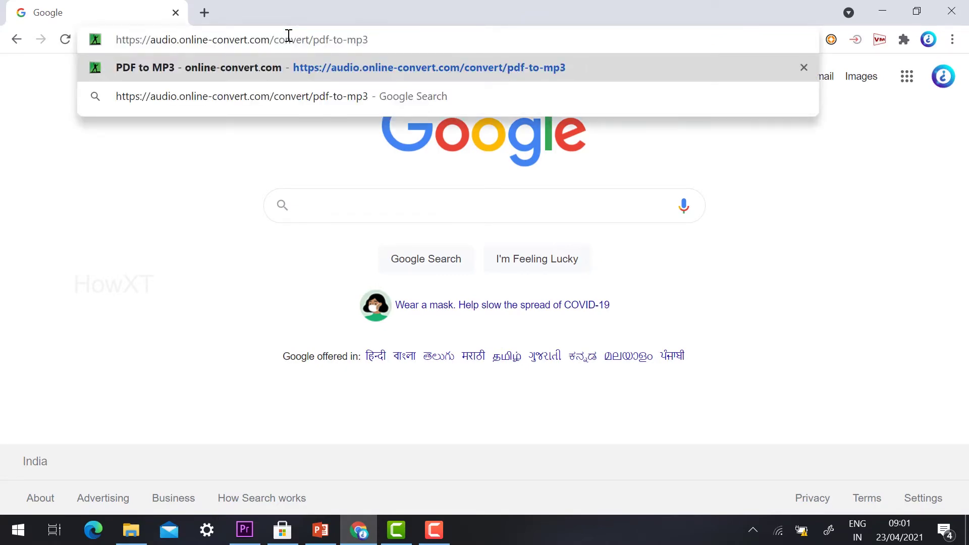
key(Return)
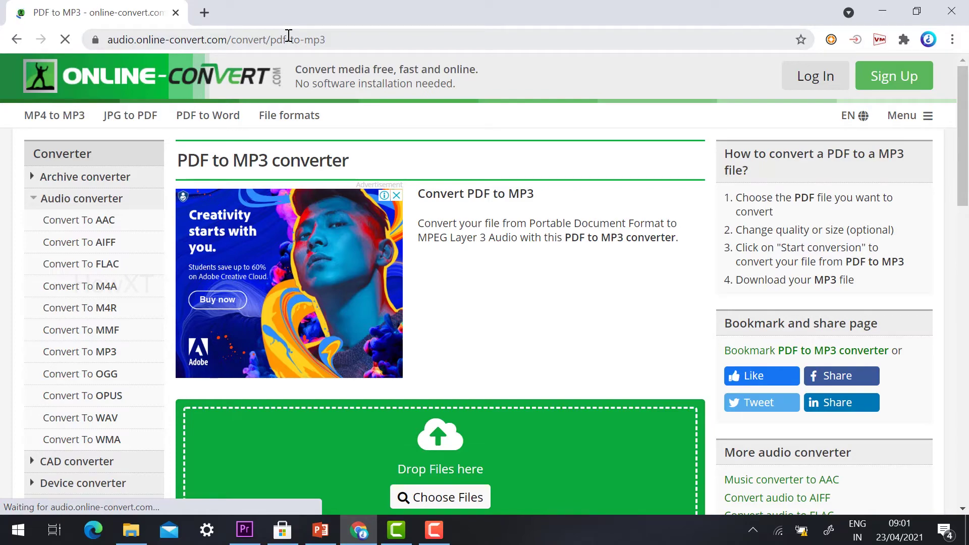
Upload 001-HIDE-AND-SEEK-Free-Childrens-Book-By-Monkey-Pen.pdf (5.58 MB) from Downloads to the converter
scroll(449, 166, down, 5)
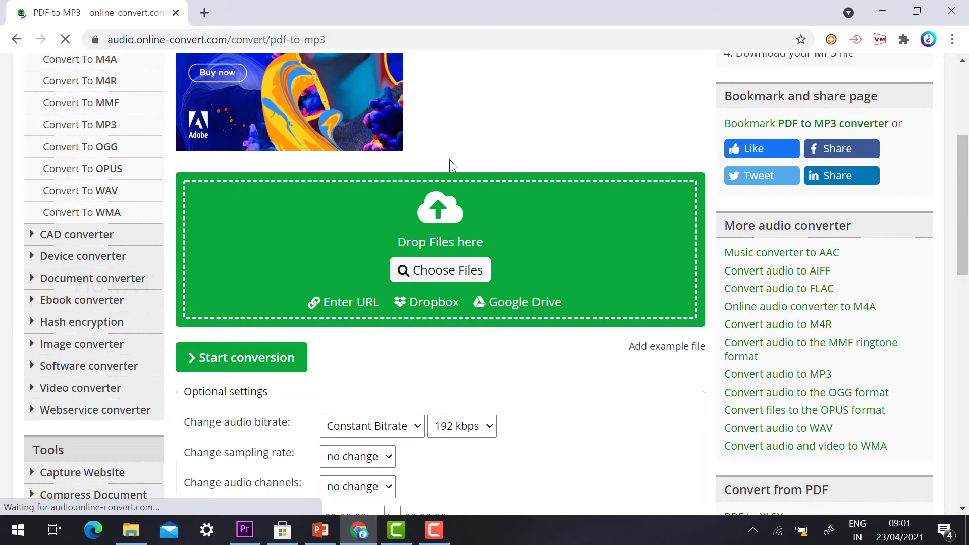
click(449, 272)
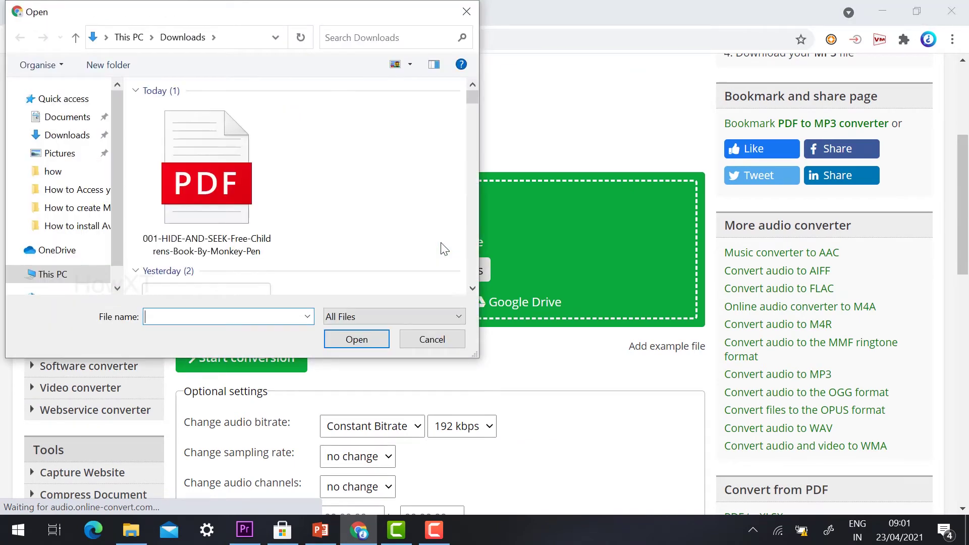
click(167, 166)
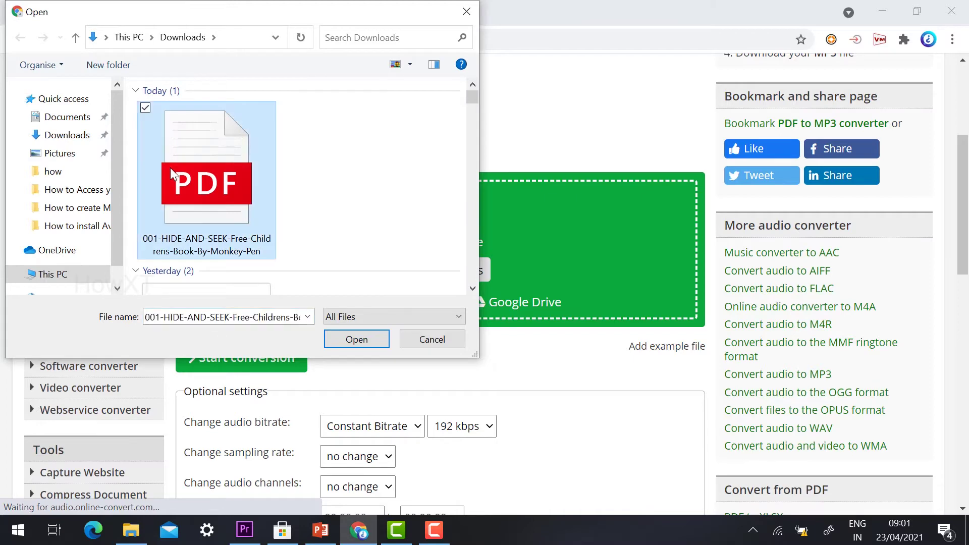
click(348, 337)
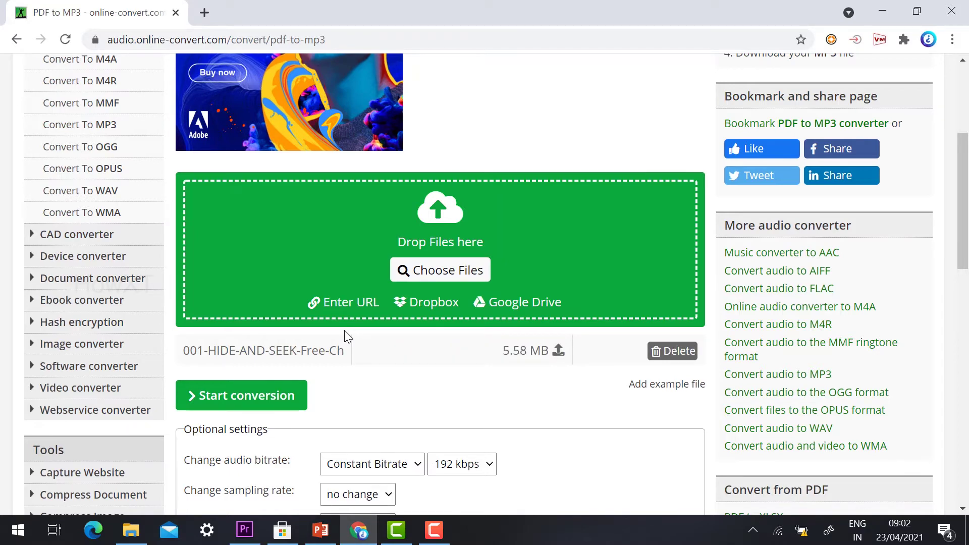
Convert to MP3, download the 13.53 MB file, and open it in Groove Music
click(248, 396)
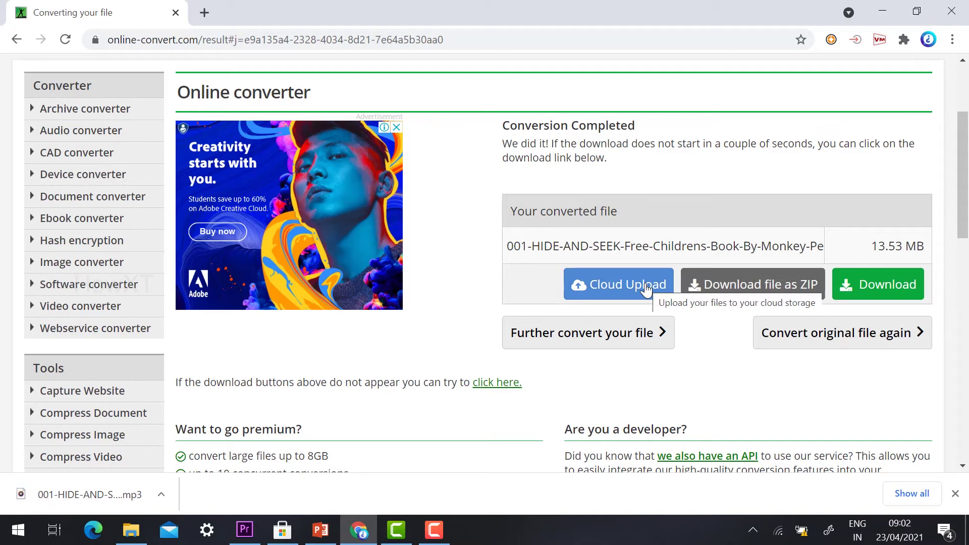
click(883, 282)
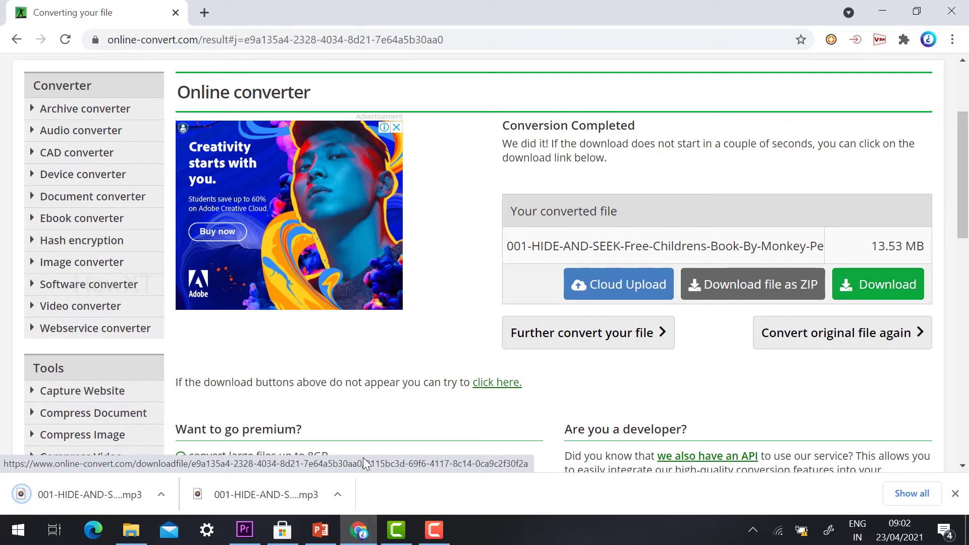
click(60, 496)
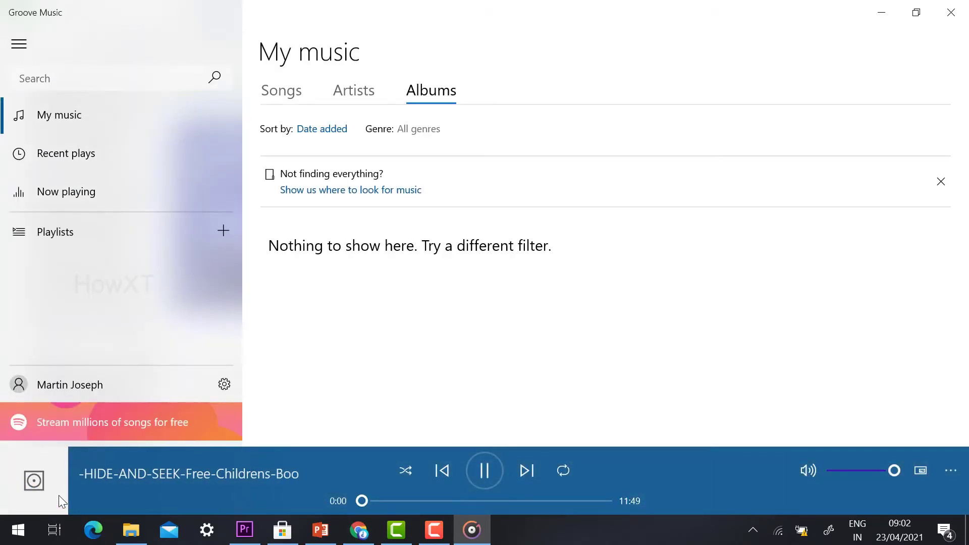
Seek the audiobook to about 0:48 and resume playback in Groove Music
click(402, 502)
click(377, 498)
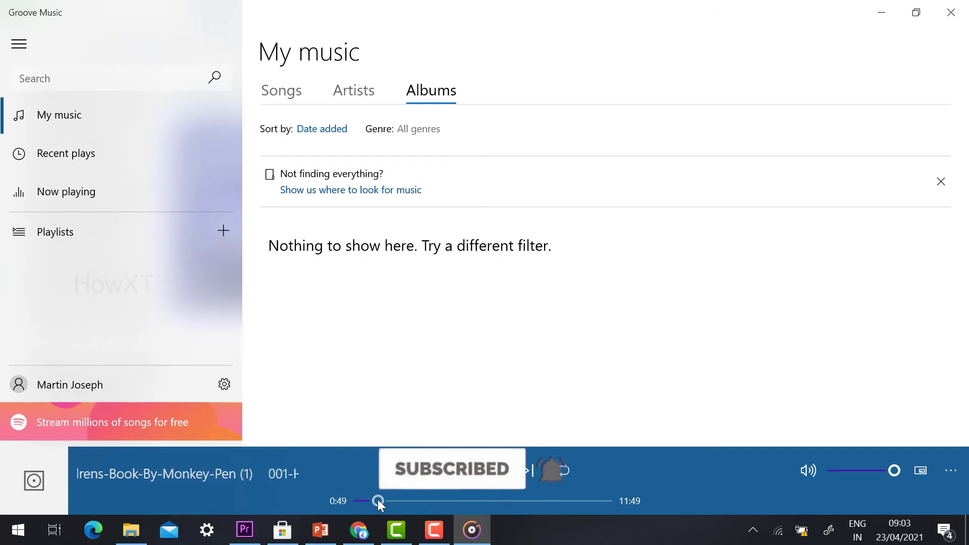
click(491, 468)
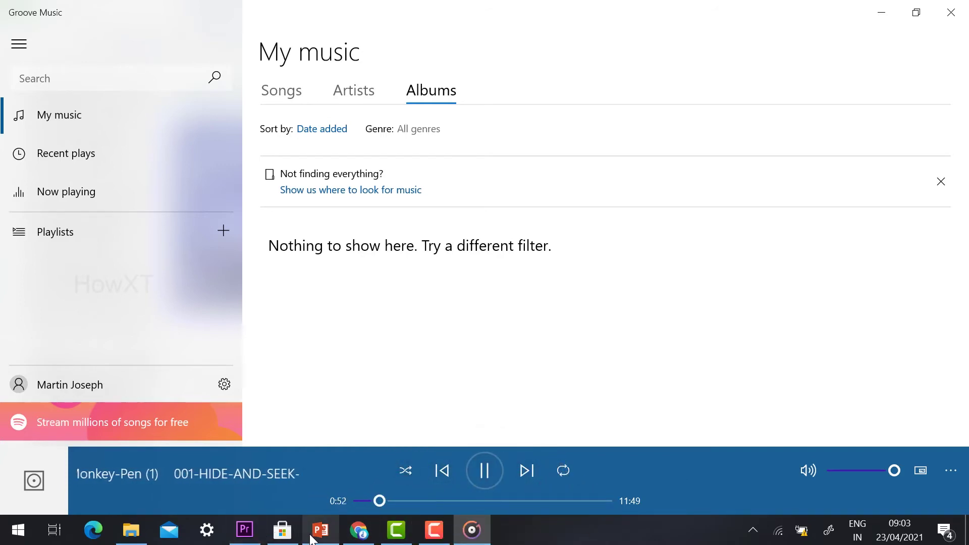
Reopen the Hide-and-Seek PDF from Downloads in Edge and move to page 4
click(131, 535)
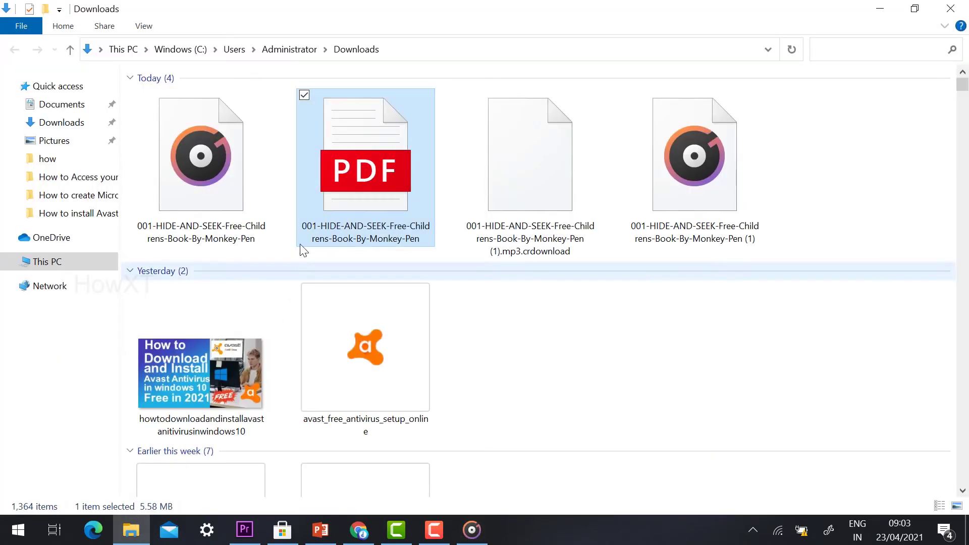
double_click(349, 186)
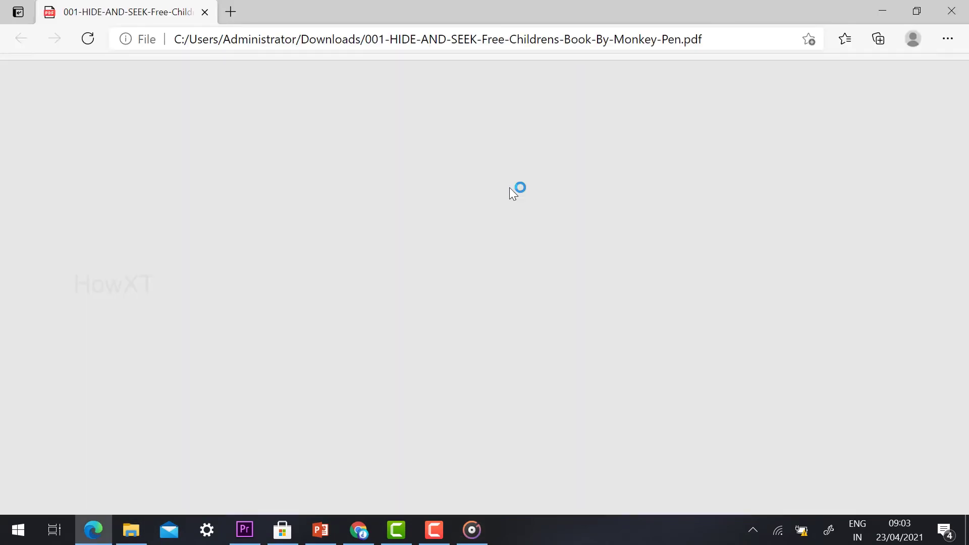
scroll(523, 302, down, 5)
scroll(520, 308, down, 15)
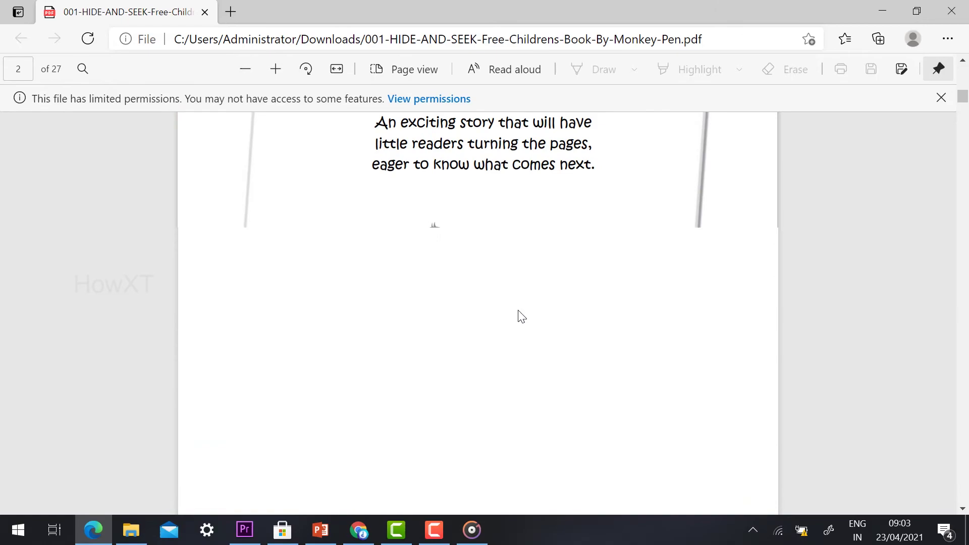
scroll(515, 330, down, 10)
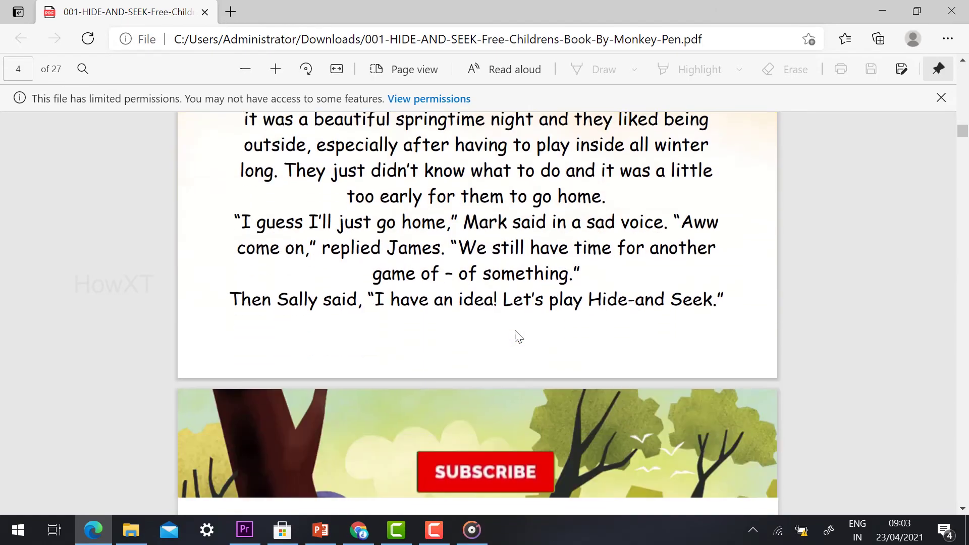
scroll(515, 331, up, 1)
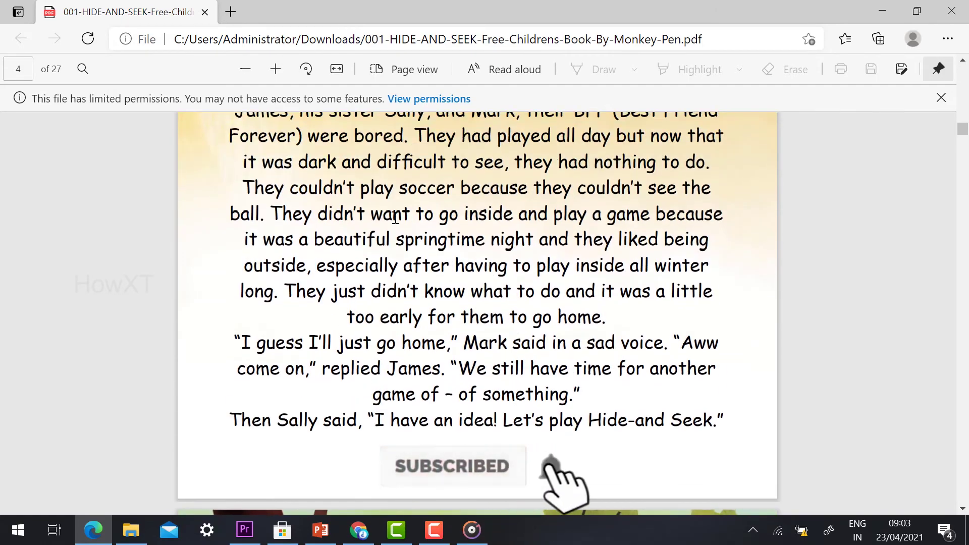
Highlight the page 4 sentence being read, then pause the Groove Music audio
drag(313, 271, 641, 305)
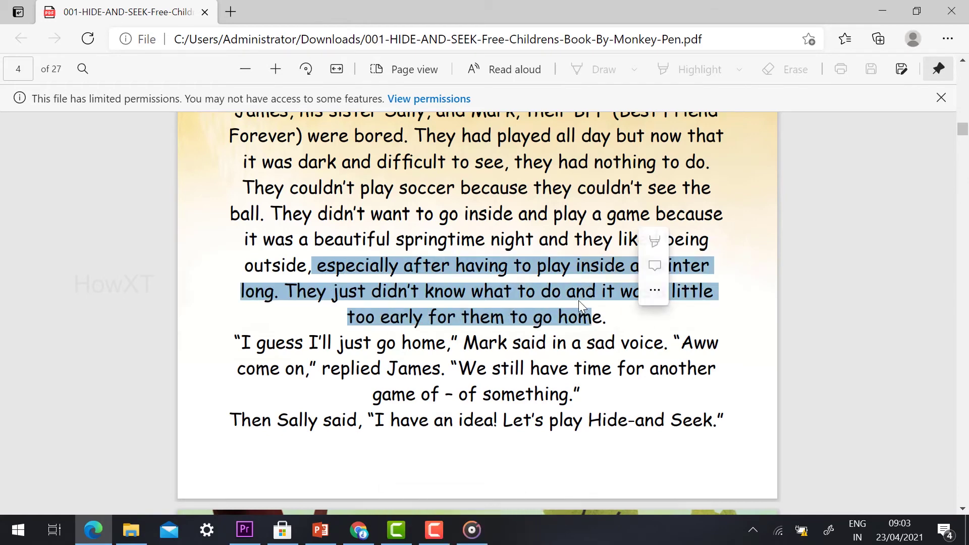
click(641, 306)
click(356, 318)
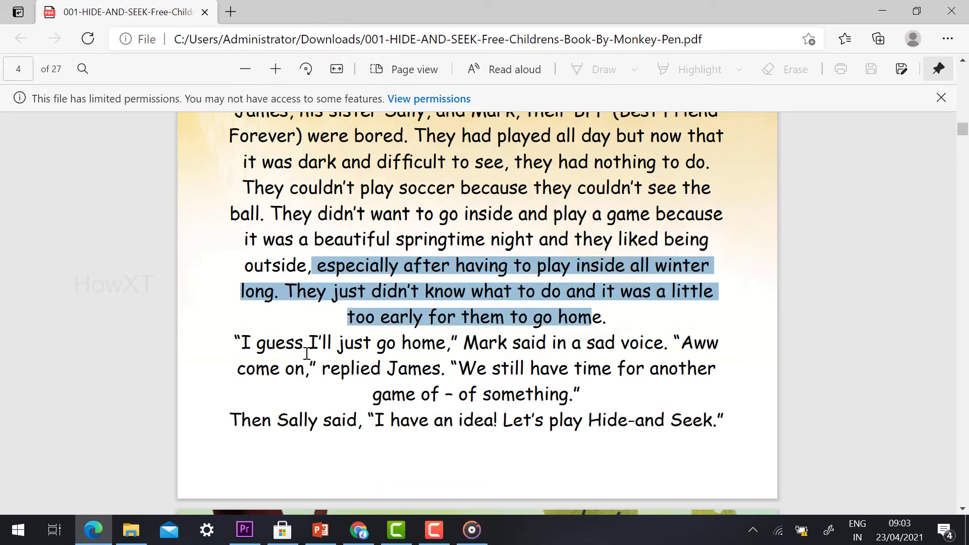
mouse_move(473, 531)
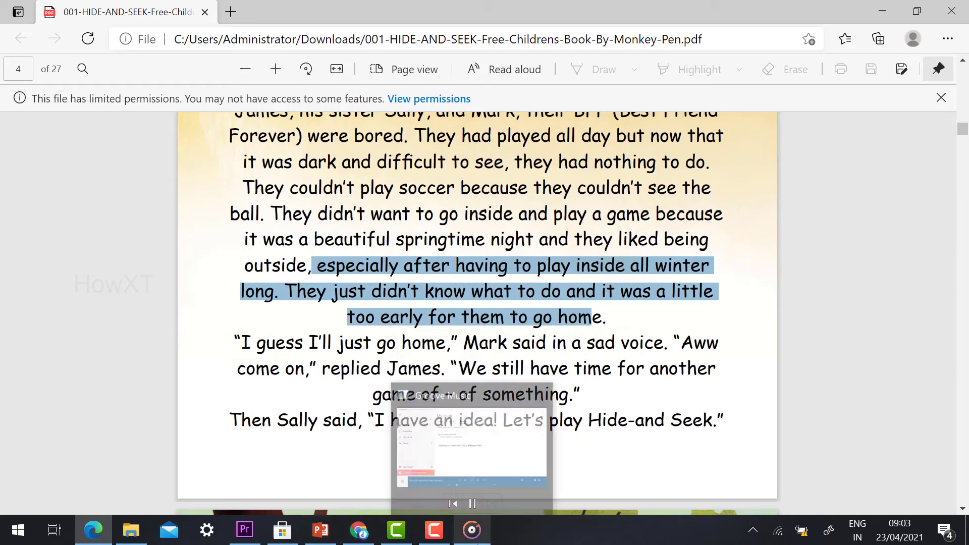
click(474, 497)
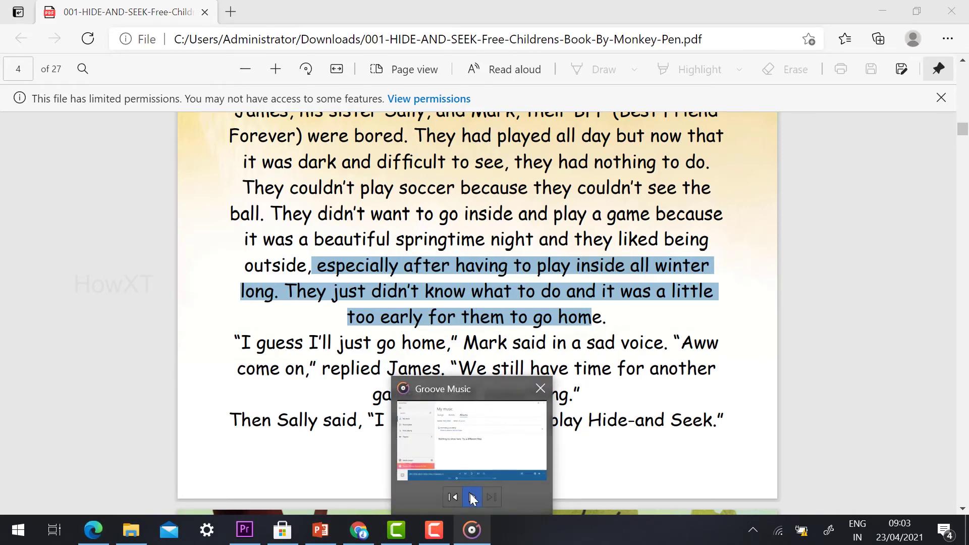